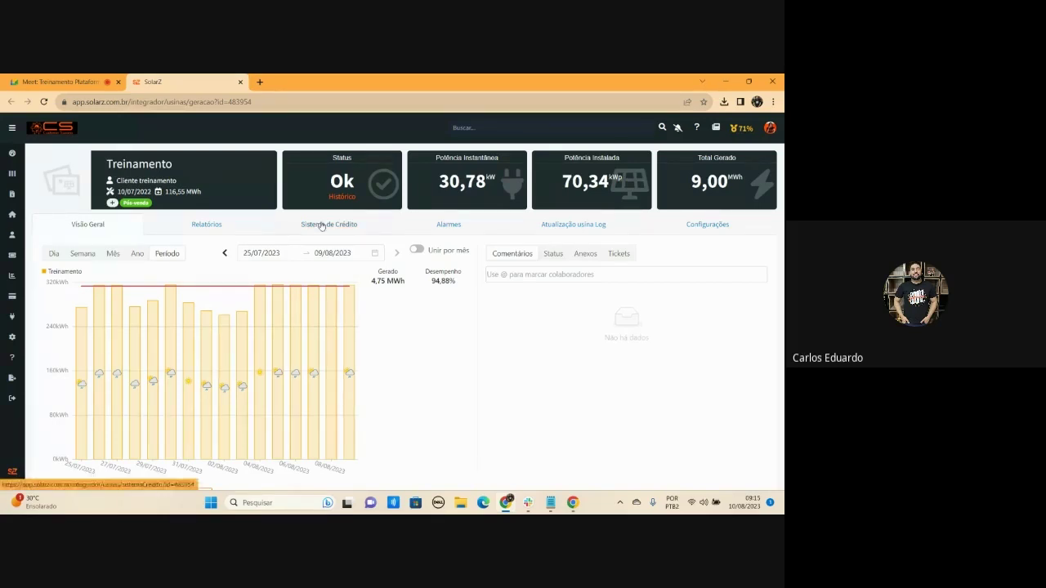
# Open the credit system page of the Treinamento plant and look at the period filter options for its previous lists
pyautogui.click(12, 129)
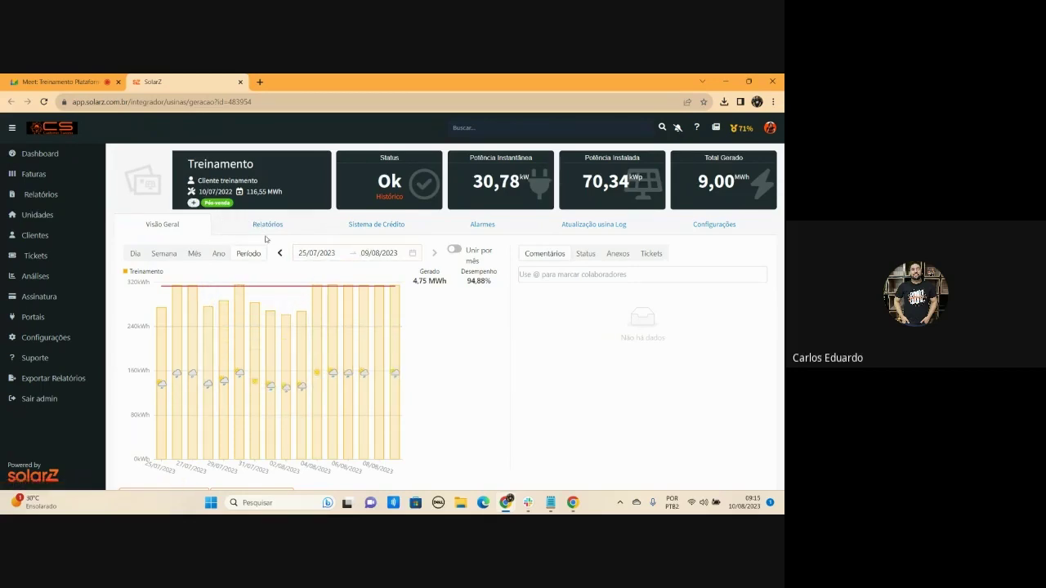
pyautogui.click(390, 226)
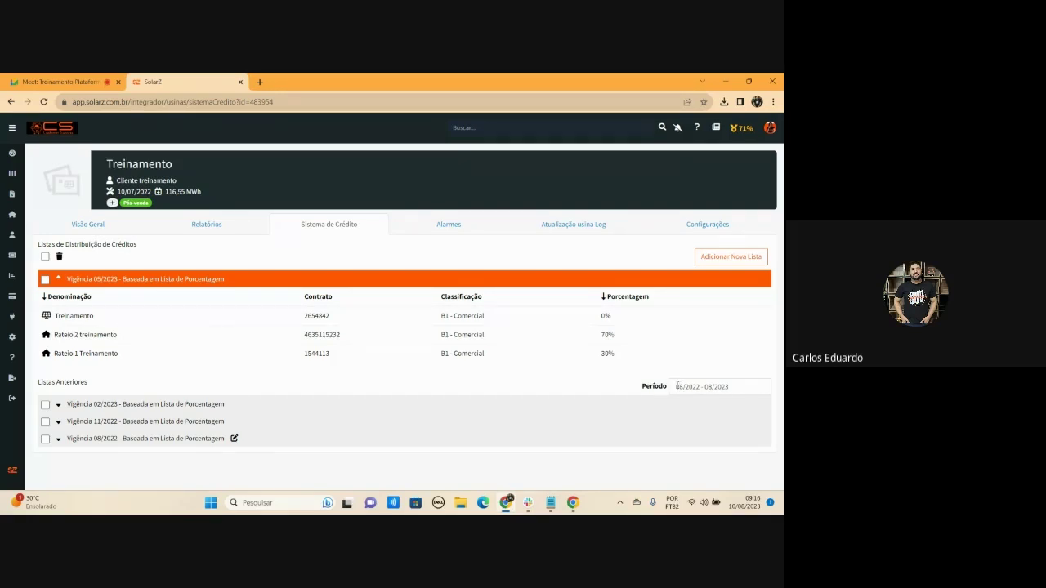
pyautogui.click(675, 387)
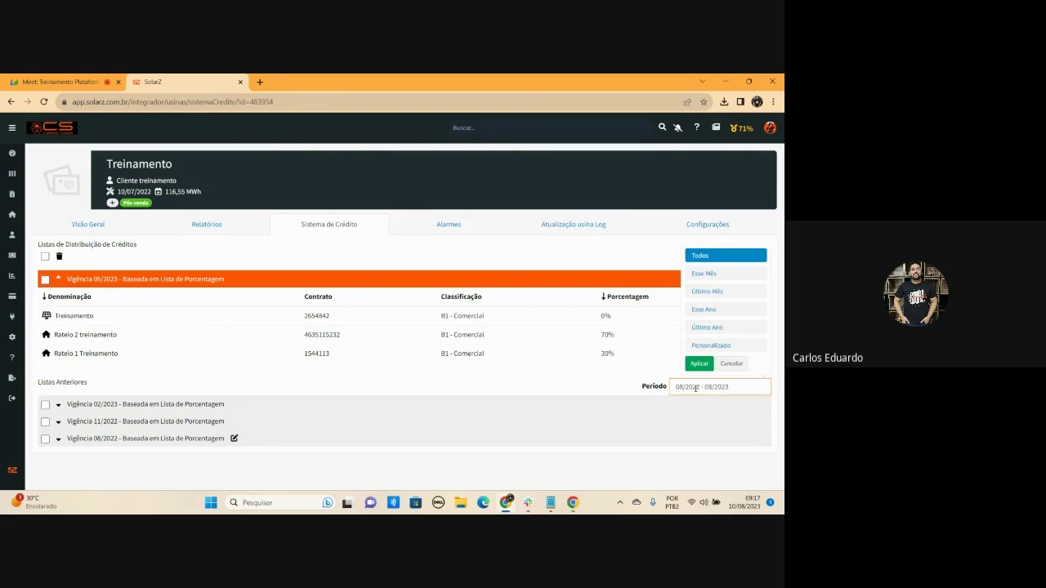
pyautogui.click(731, 363)
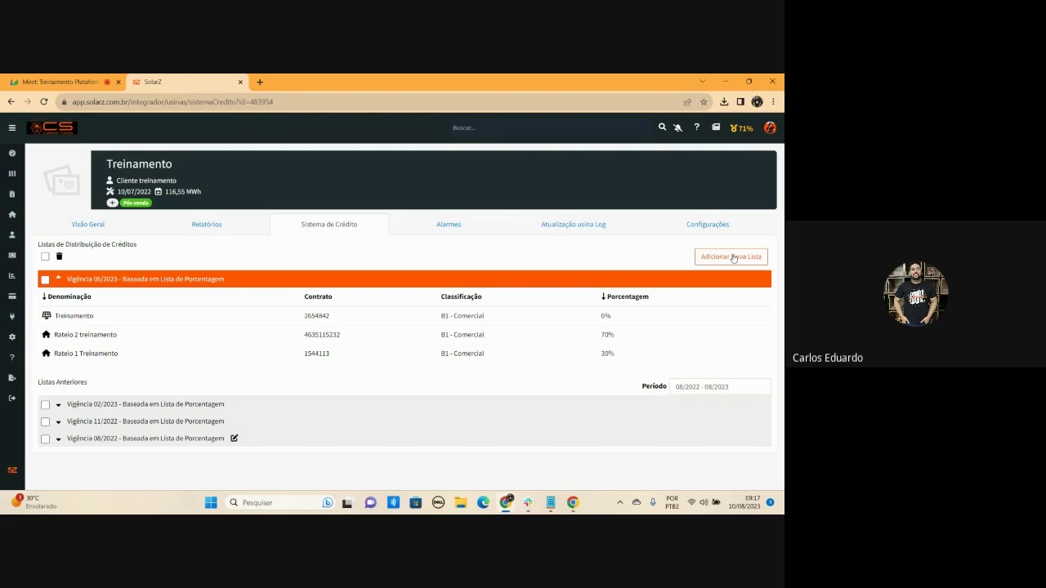
# Start a new credit distribution list, preview the PRIORIDADE basis and set the list back to PORCENTAGEM
pyautogui.click(733, 259)
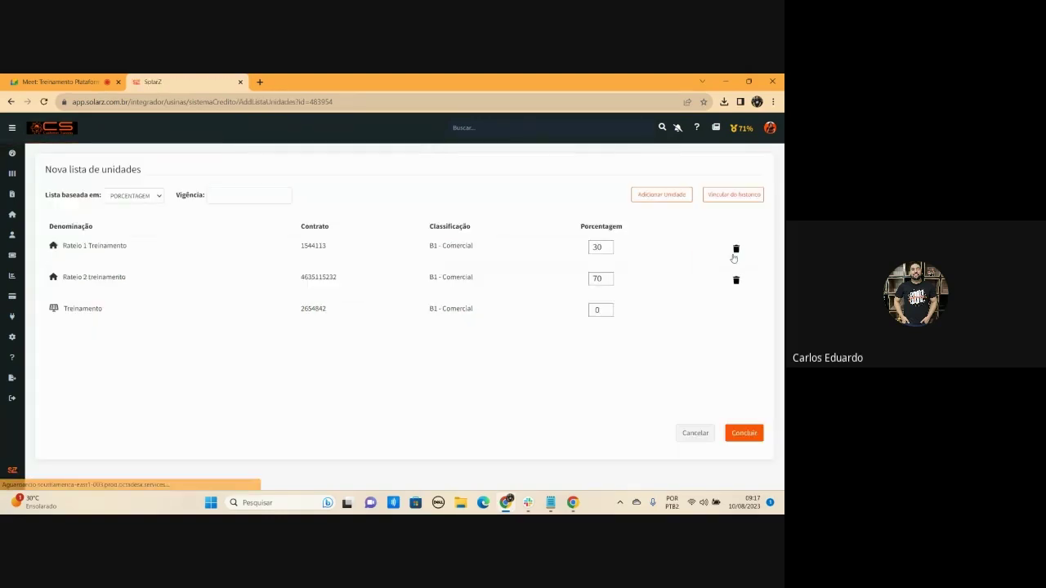
pyautogui.click(134, 196)
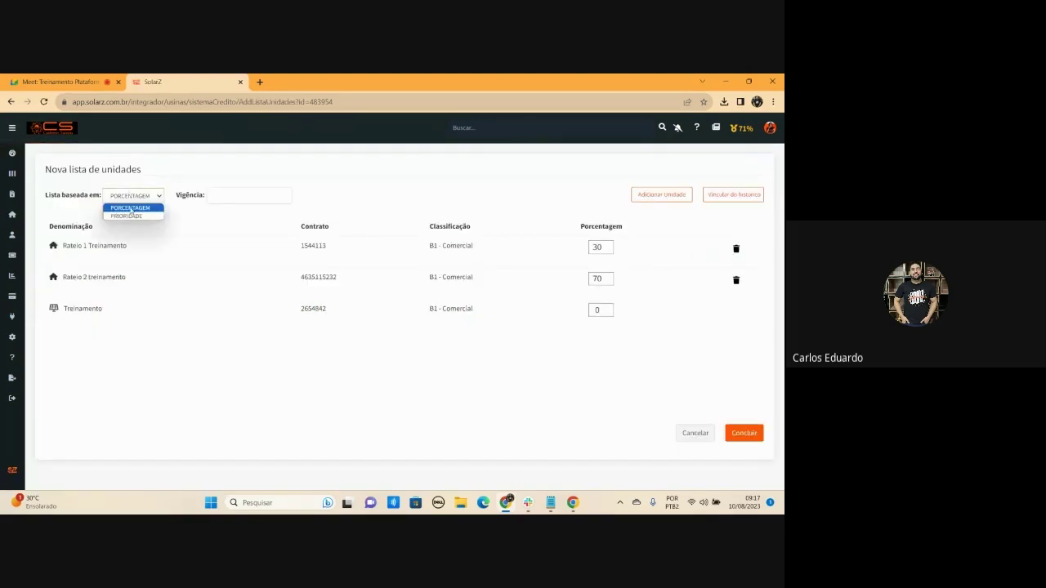
pyautogui.click(130, 207)
pyautogui.click(133, 196)
pyautogui.click(131, 216)
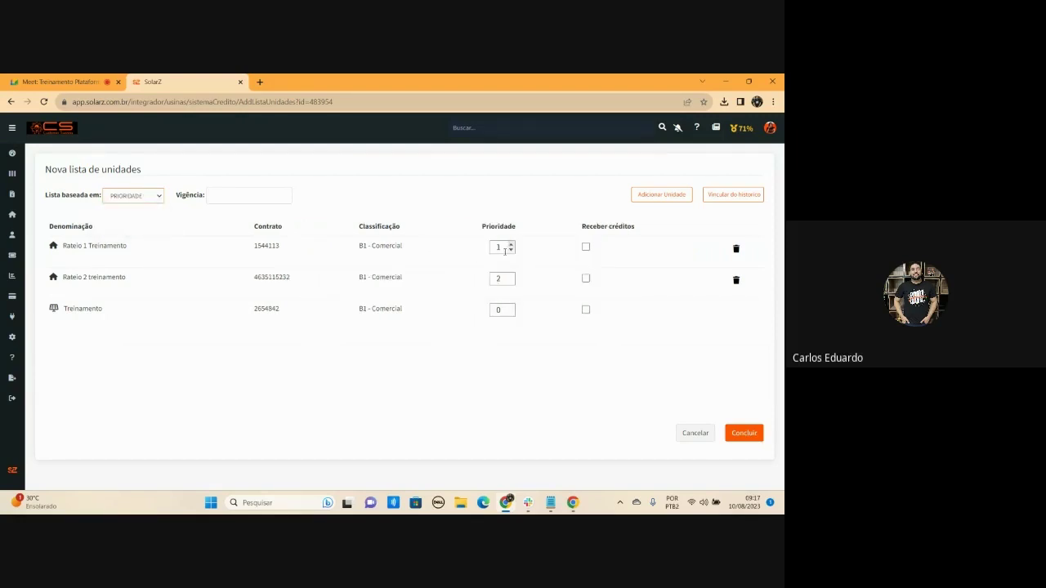
pyautogui.click(149, 198)
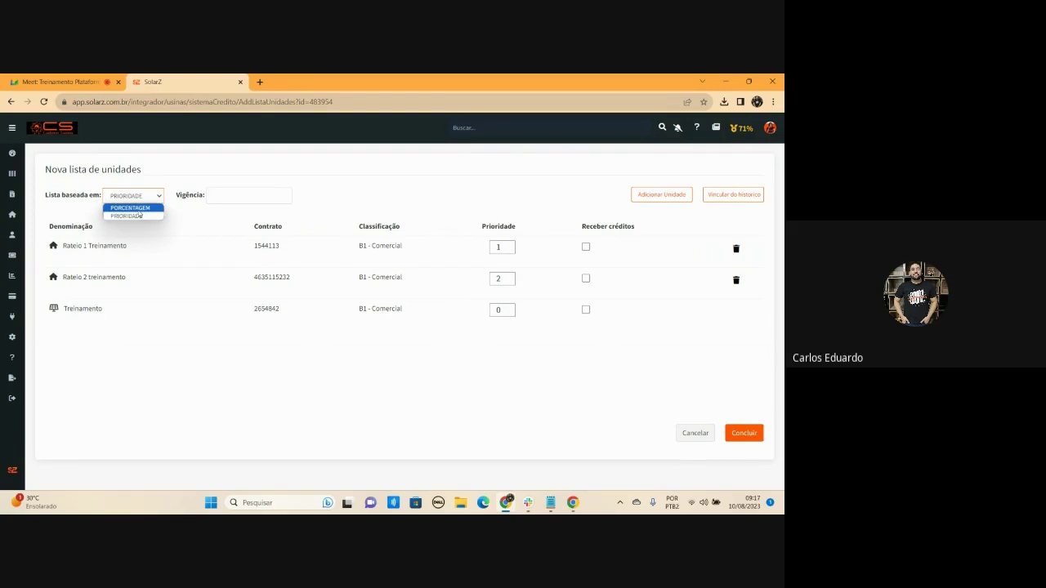
pyautogui.click(137, 209)
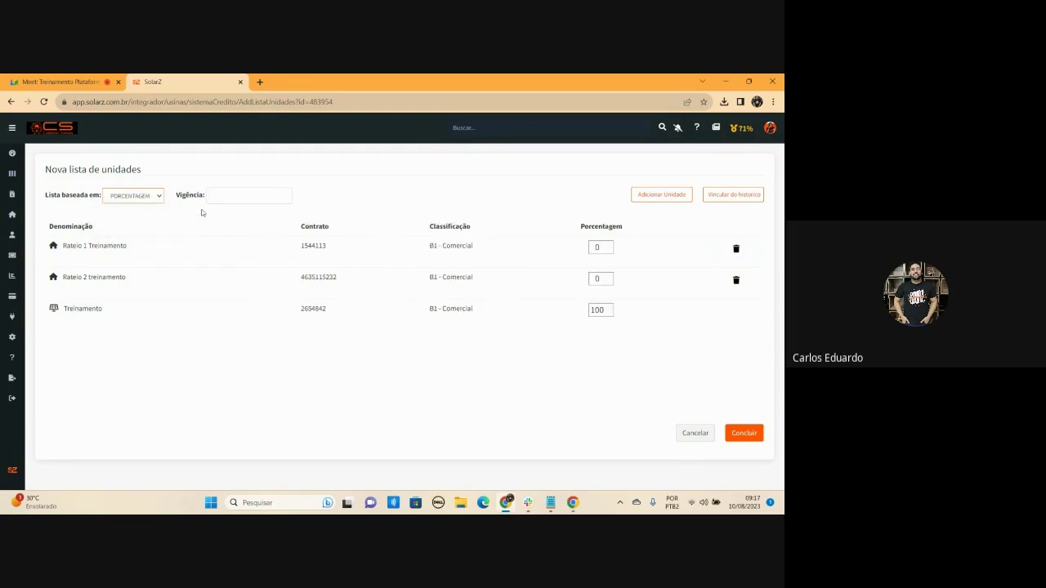
# Examine the new consumer unit form's code, name, classification and tariff modality fields, and return to the unit list
pyautogui.click(671, 196)
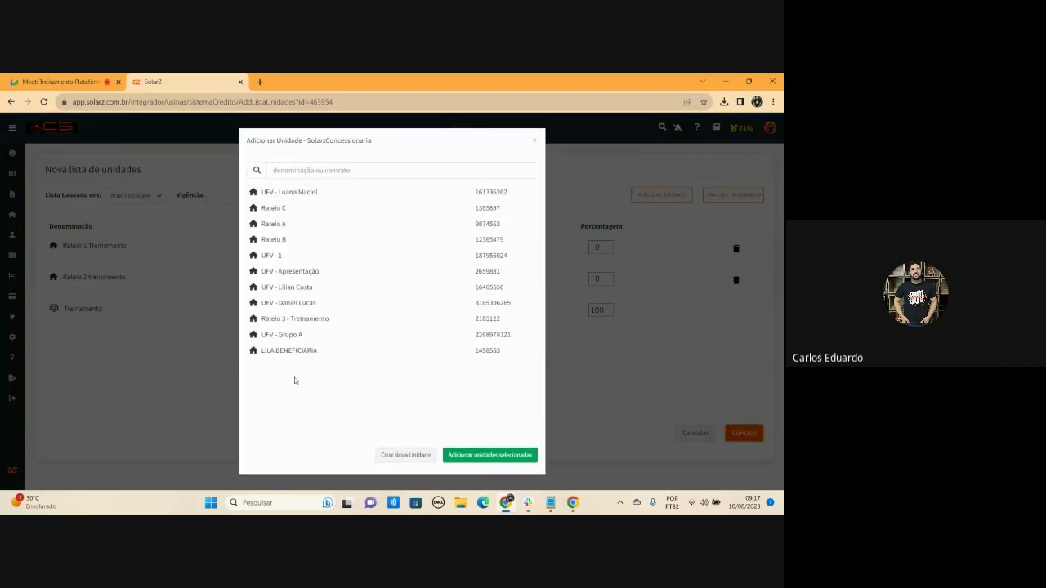
pyautogui.click(416, 455)
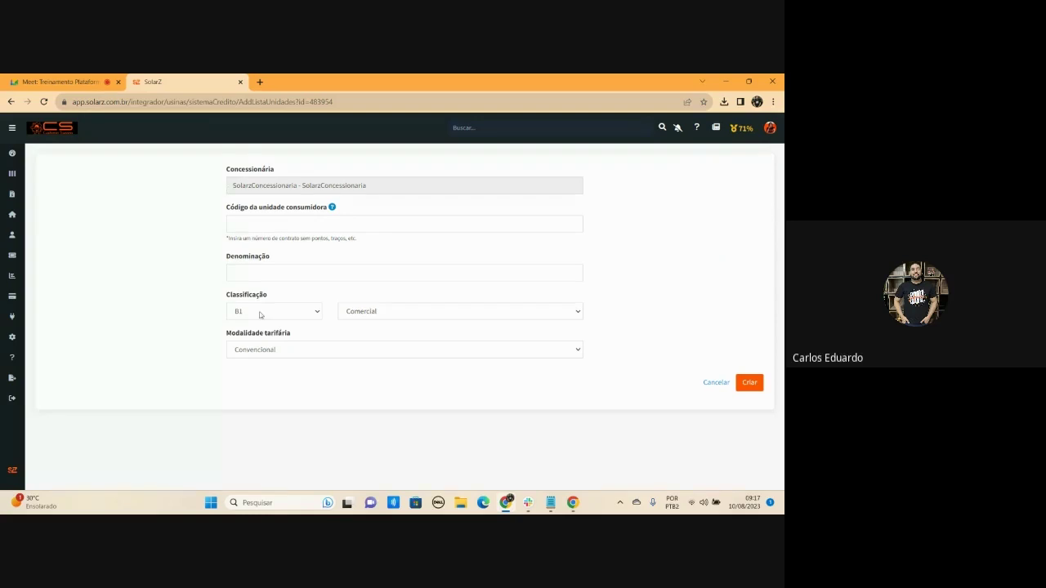
pyautogui.click(269, 225)
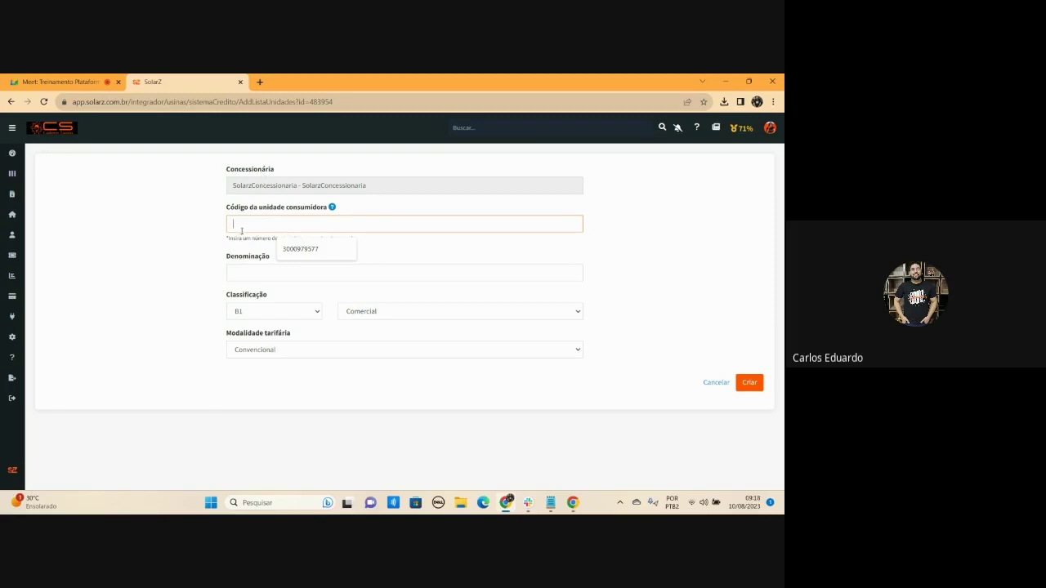
pyautogui.click(245, 272)
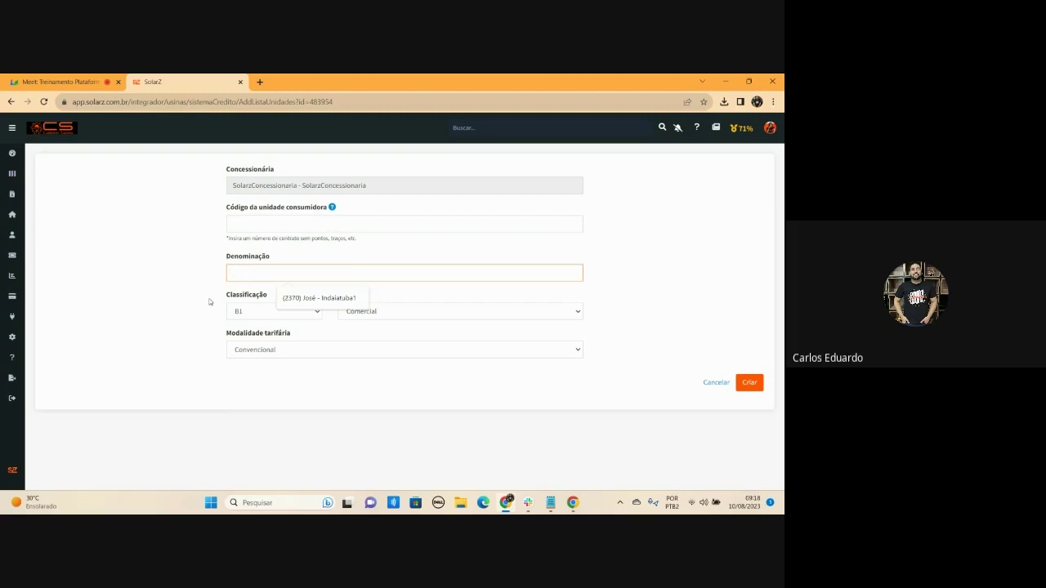
pyautogui.click(250, 320)
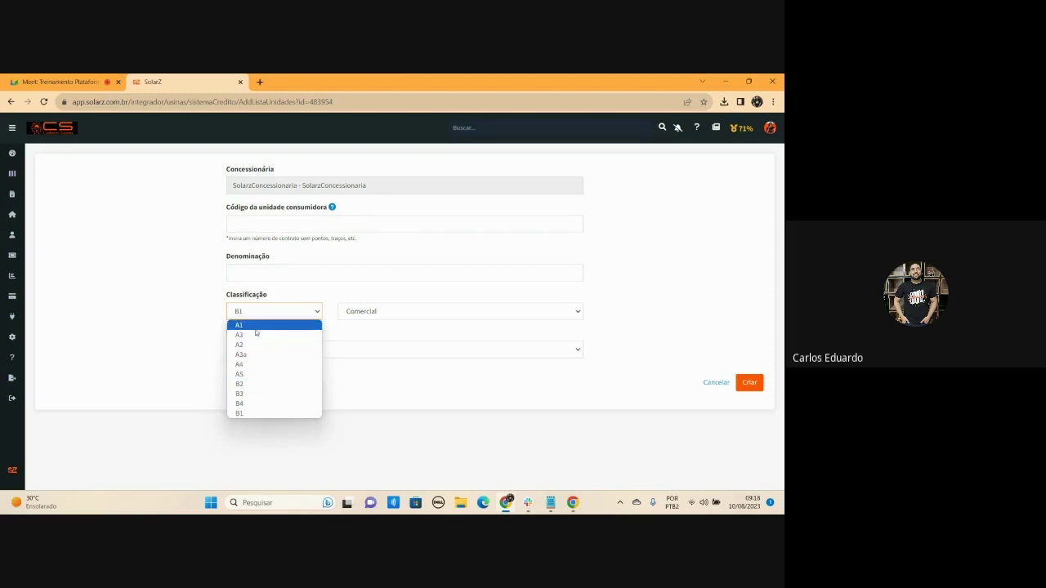
pyautogui.click(256, 414)
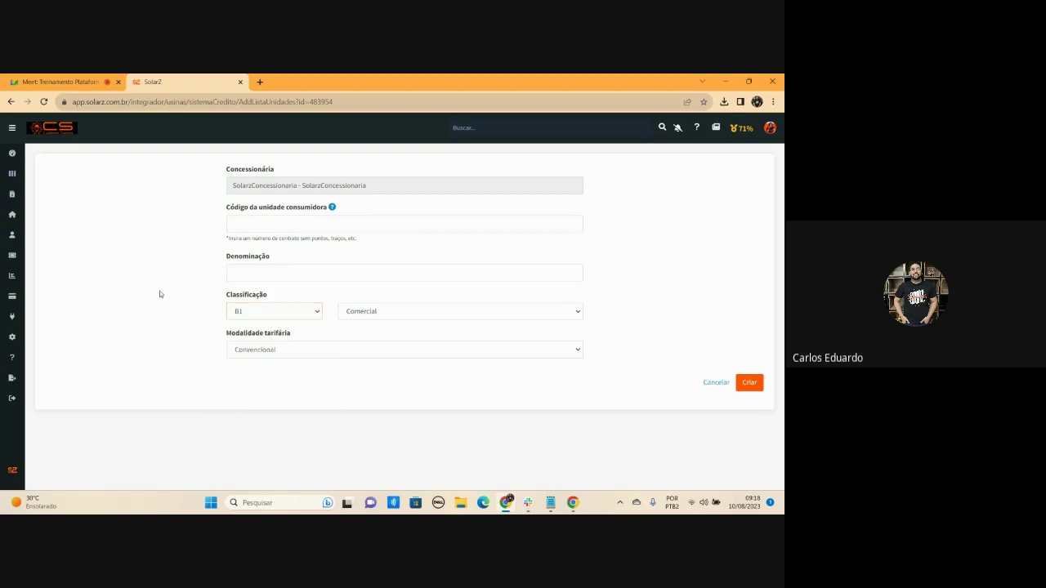
pyautogui.click(398, 309)
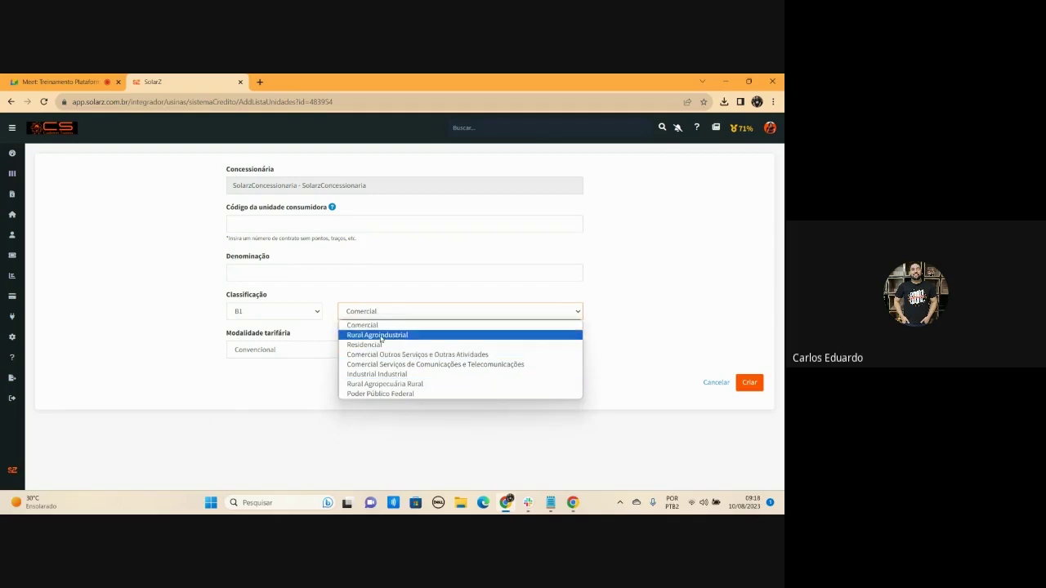
pyautogui.click(307, 433)
pyautogui.click(281, 356)
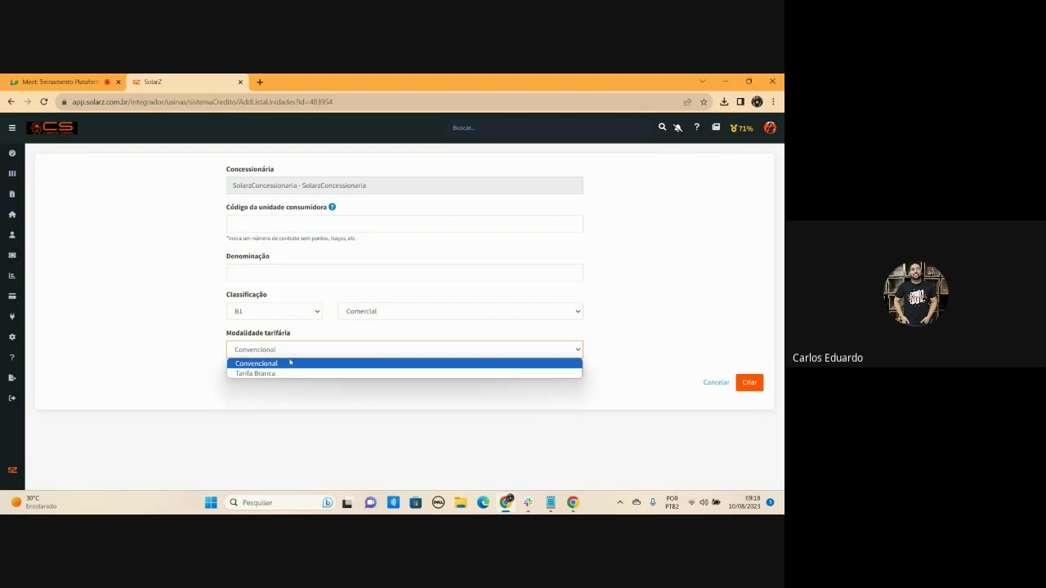
pyautogui.click(273, 365)
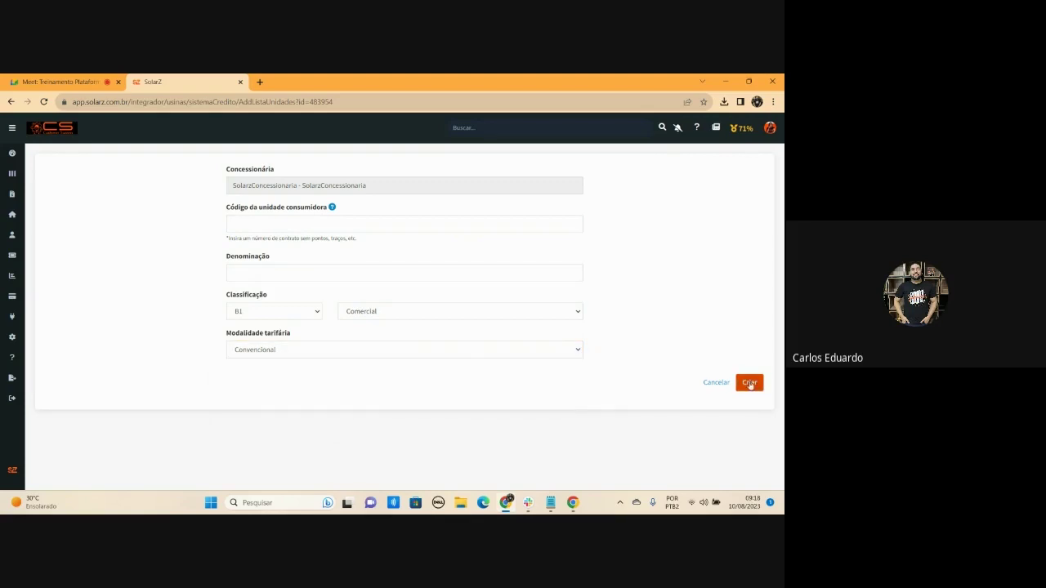
pyautogui.click(750, 384)
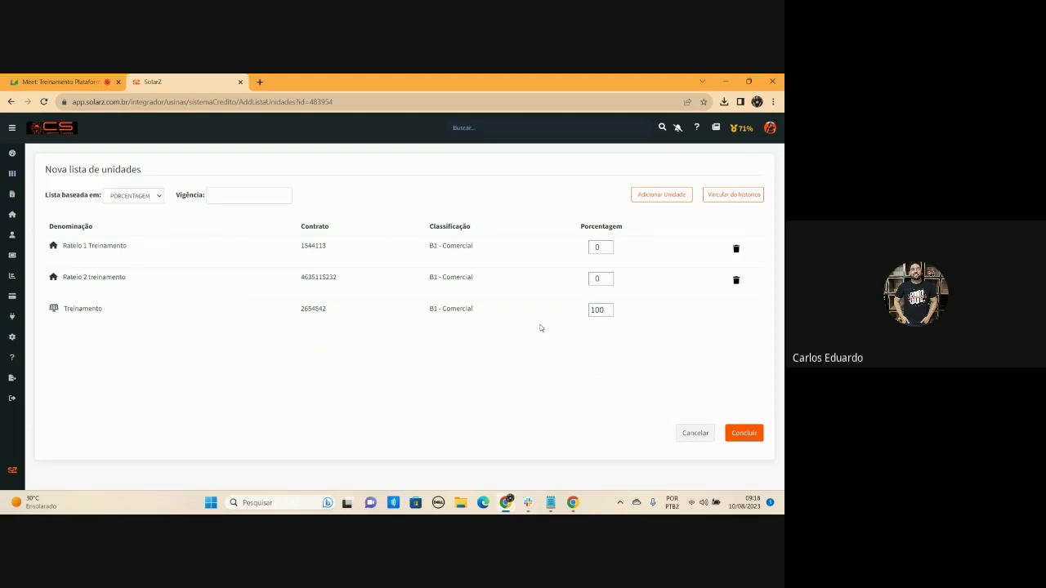
# Set the Treinamento plant's share in the new list to 60 percent
pyautogui.click(603, 278)
pyautogui.click(599, 310)
pyautogui.click(608, 313)
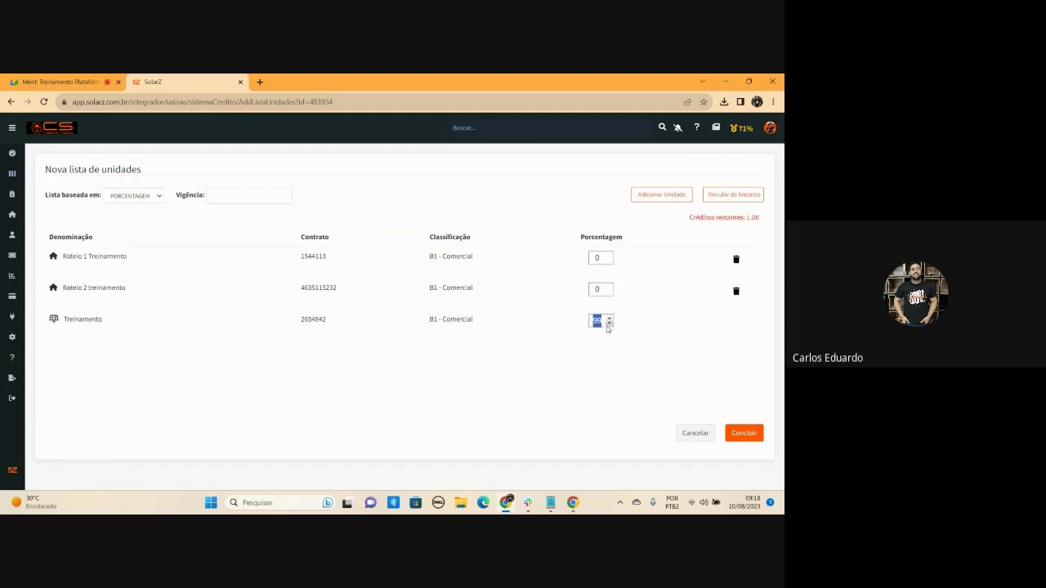
pyautogui.click(608, 324)
pyautogui.click(609, 323)
pyautogui.click(608, 323)
pyautogui.click(609, 324)
pyautogui.click(609, 324)
pyautogui.click(609, 323)
pyautogui.click(609, 323)
pyautogui.click(609, 324)
pyautogui.click(608, 324)
pyautogui.click(609, 323)
pyautogui.click(609, 323)
pyautogui.click(609, 324)
pyautogui.click(609, 324)
pyautogui.click(609, 323)
pyautogui.click(608, 323)
pyautogui.click(608, 324)
pyautogui.click(609, 323)
pyautogui.click(609, 323)
pyautogui.click(609, 324)
# Set the shares of Rateio 2 treinamento and Rateio 1 Treinamento to 20 percent each
pyautogui.click(598, 290)
pyautogui.write('1')
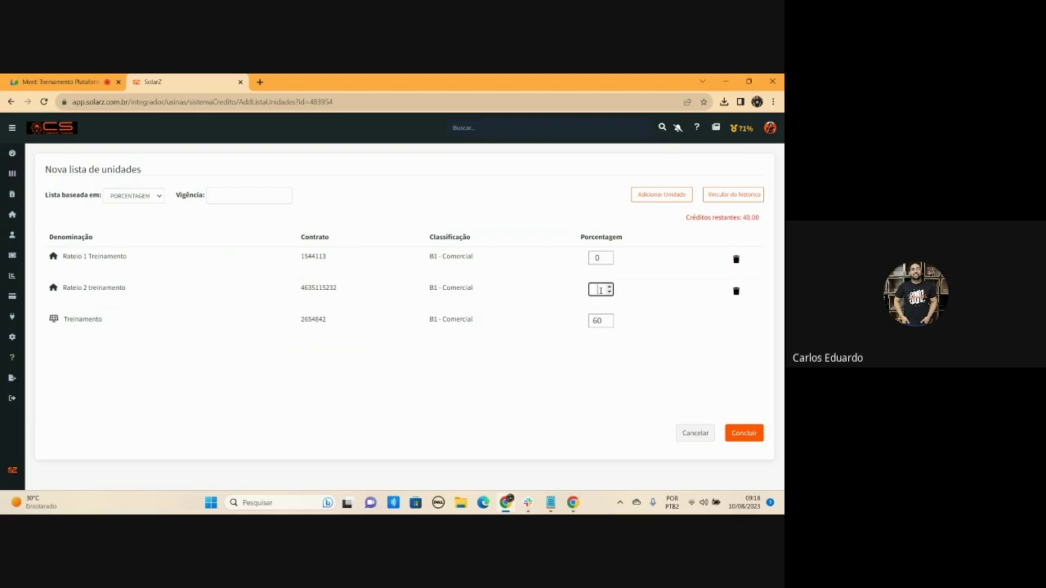
pyautogui.write('20')
pyautogui.click(598, 258)
pyautogui.write('20')
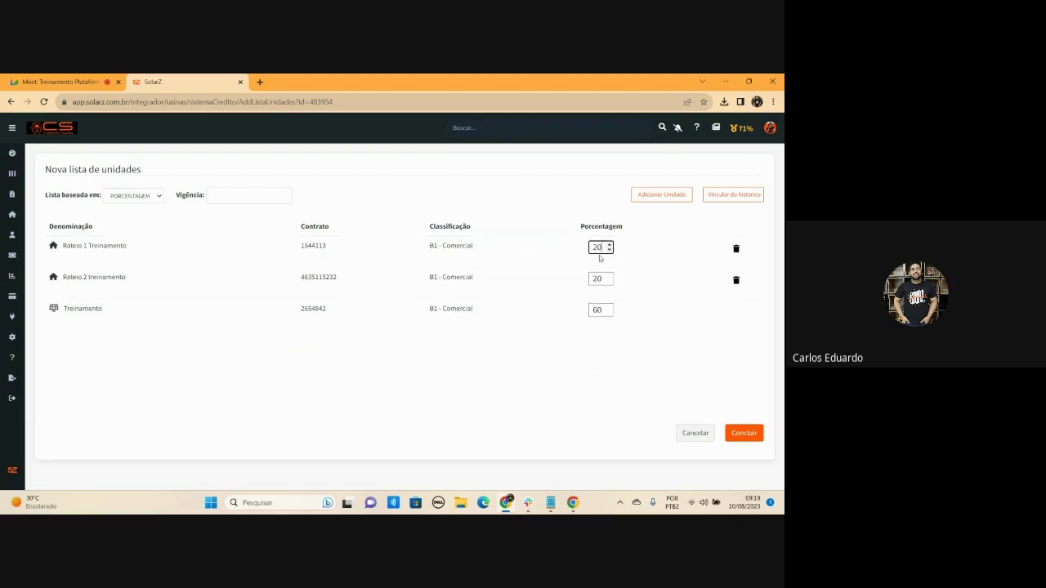
# Set the new list's validity (Vigência) to 06/2022
pyautogui.click(227, 200)
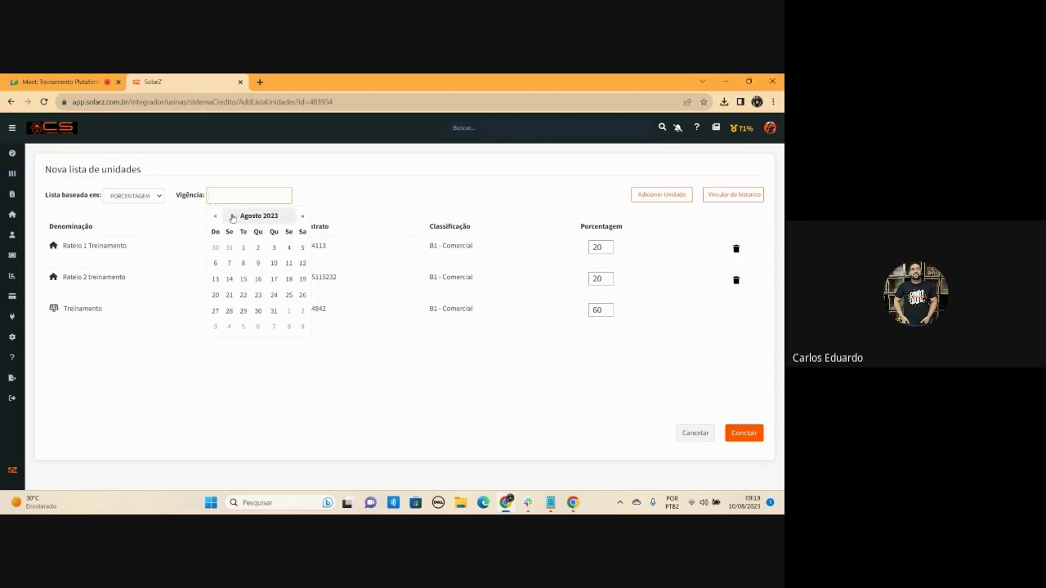
pyautogui.click(215, 216)
pyautogui.click(215, 215)
pyautogui.click(215, 216)
pyautogui.click(215, 216)
pyautogui.click(215, 215)
pyautogui.click(215, 217)
pyautogui.click(215, 217)
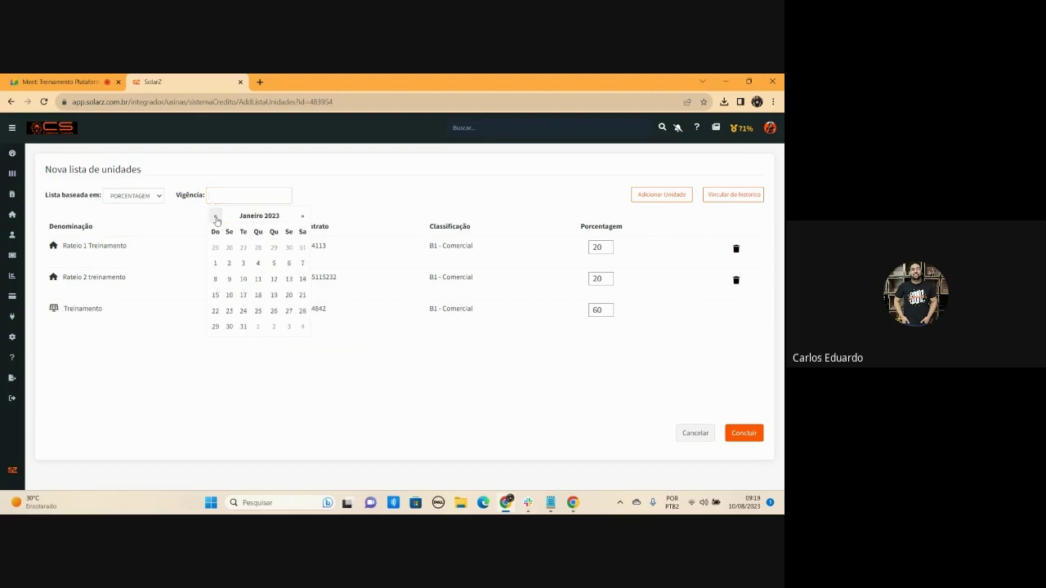
pyautogui.click(215, 217)
pyautogui.click(214, 217)
pyautogui.click(215, 217)
pyautogui.click(215, 217)
pyautogui.click(215, 217)
pyautogui.click(215, 217)
pyautogui.click(216, 218)
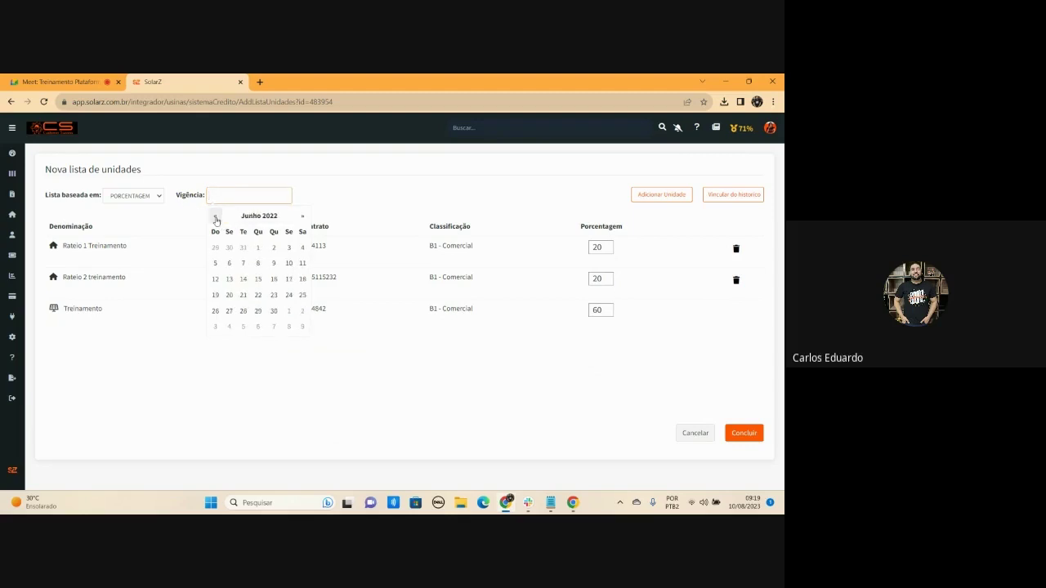
pyautogui.click(216, 219)
pyautogui.click(215, 217)
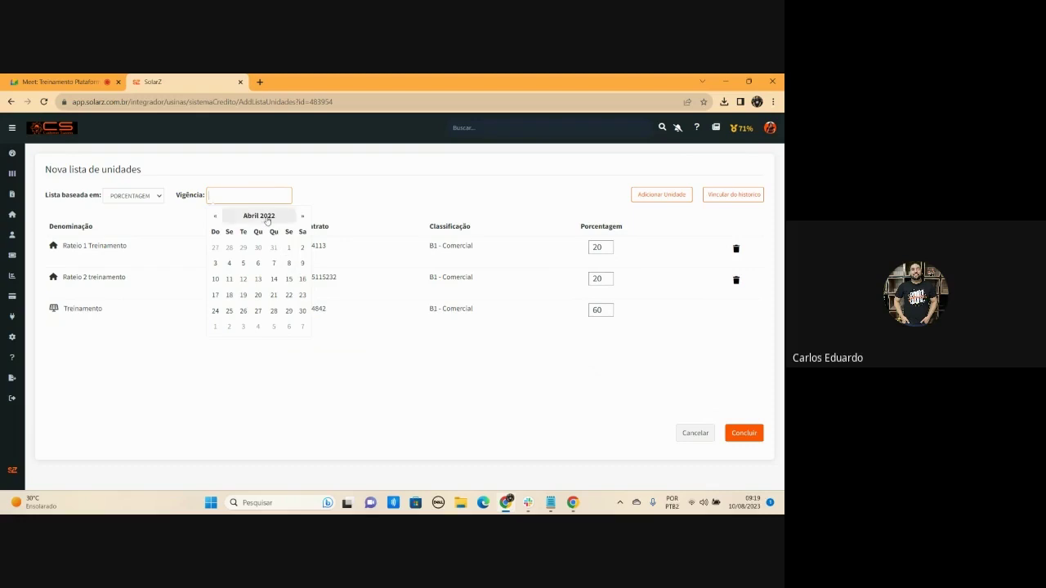
pyautogui.click(302, 217)
pyautogui.click(302, 217)
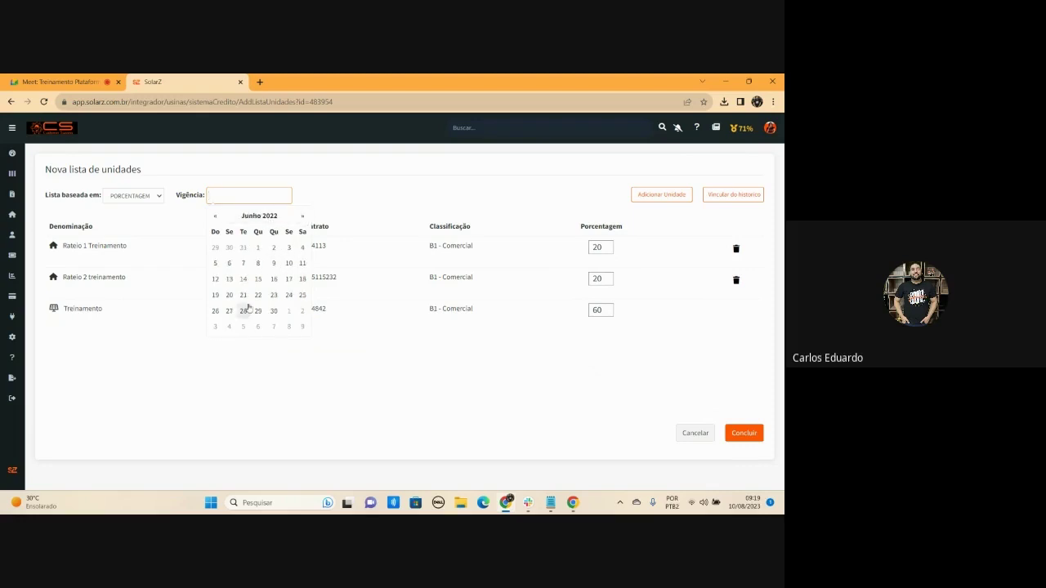
pyautogui.click(290, 250)
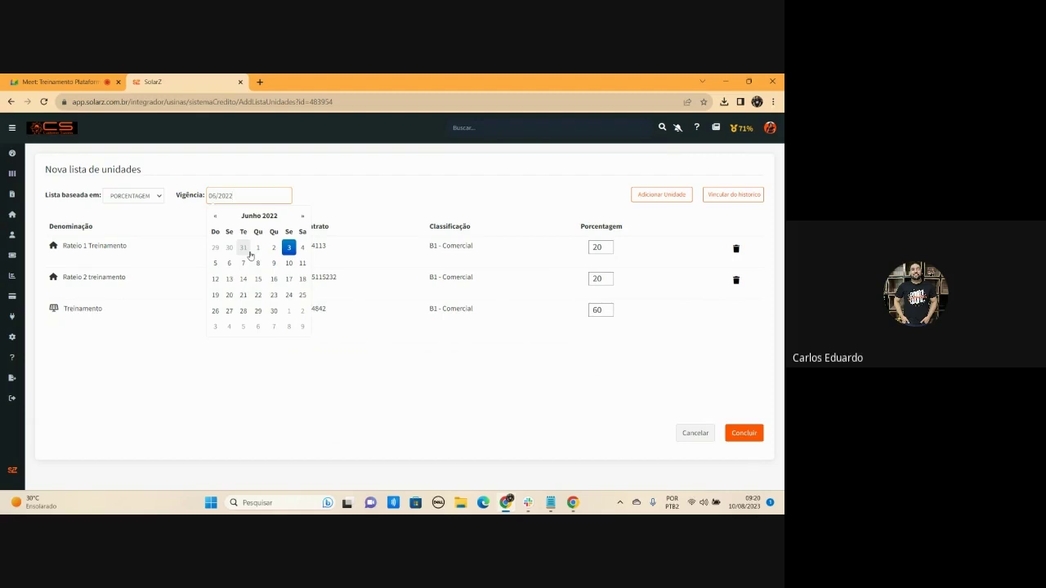
# Set the list's validity (Vigência) to 04/2022 and save the new distribution list
pyautogui.click(215, 215)
pyautogui.click(215, 216)
pyautogui.click(215, 216)
pyautogui.click(215, 216)
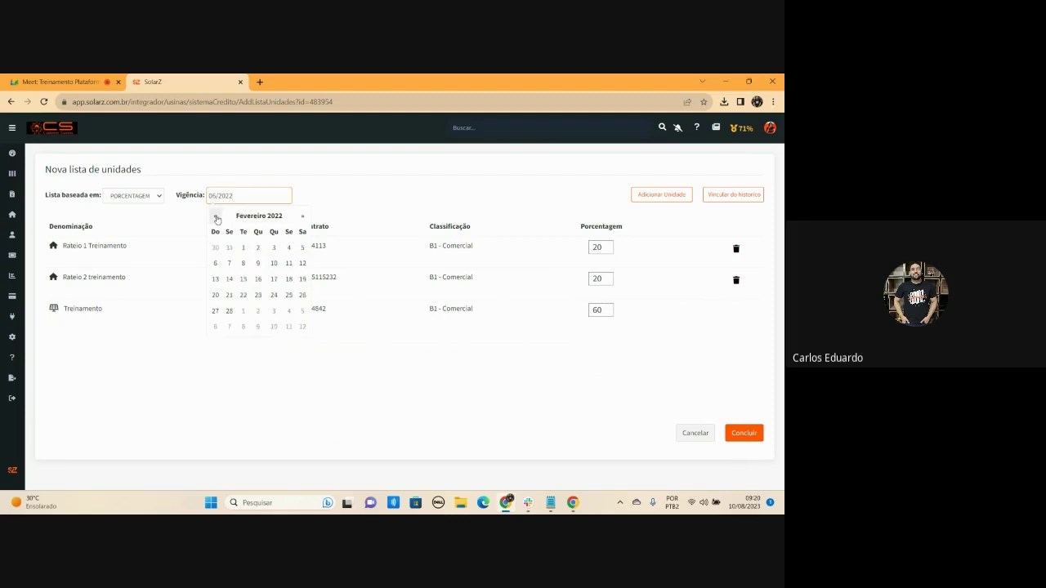
pyautogui.click(215, 216)
pyautogui.click(215, 215)
pyautogui.click(215, 216)
pyautogui.click(302, 216)
pyautogui.click(303, 216)
pyautogui.click(303, 216)
pyautogui.click(302, 216)
pyautogui.click(302, 217)
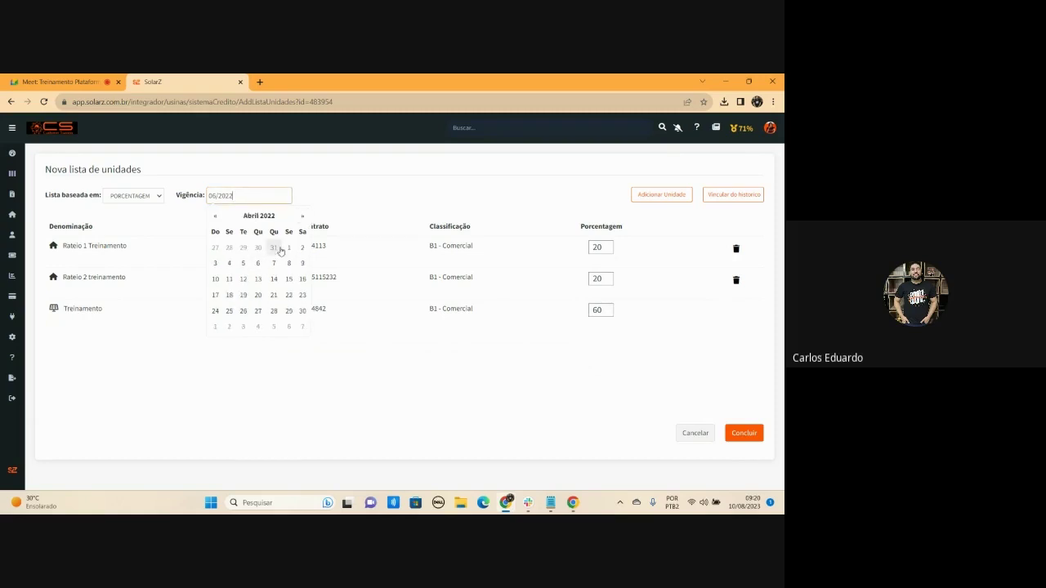
pyautogui.click(289, 246)
pyautogui.click(259, 413)
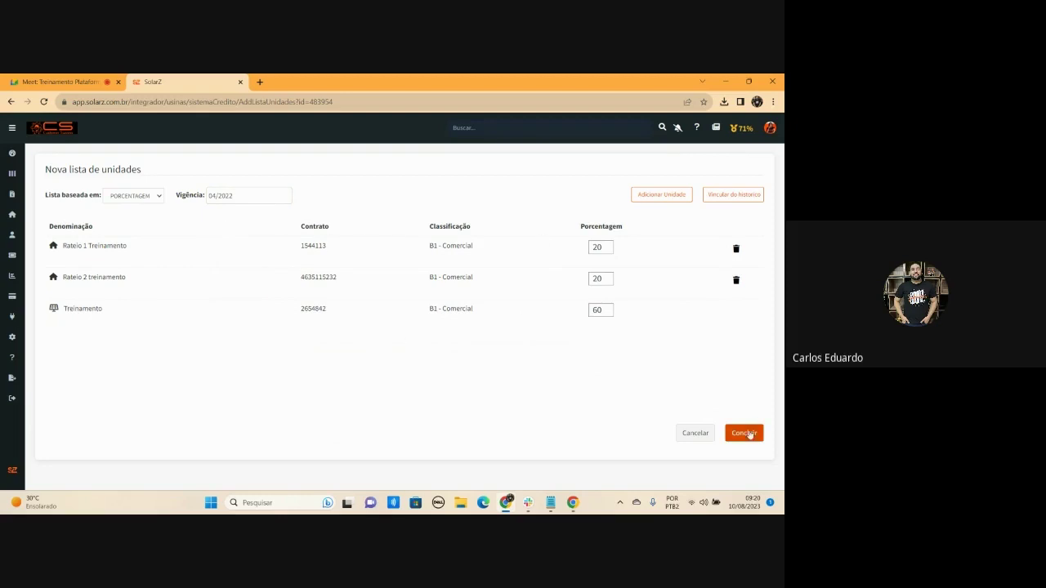
pyautogui.click(746, 433)
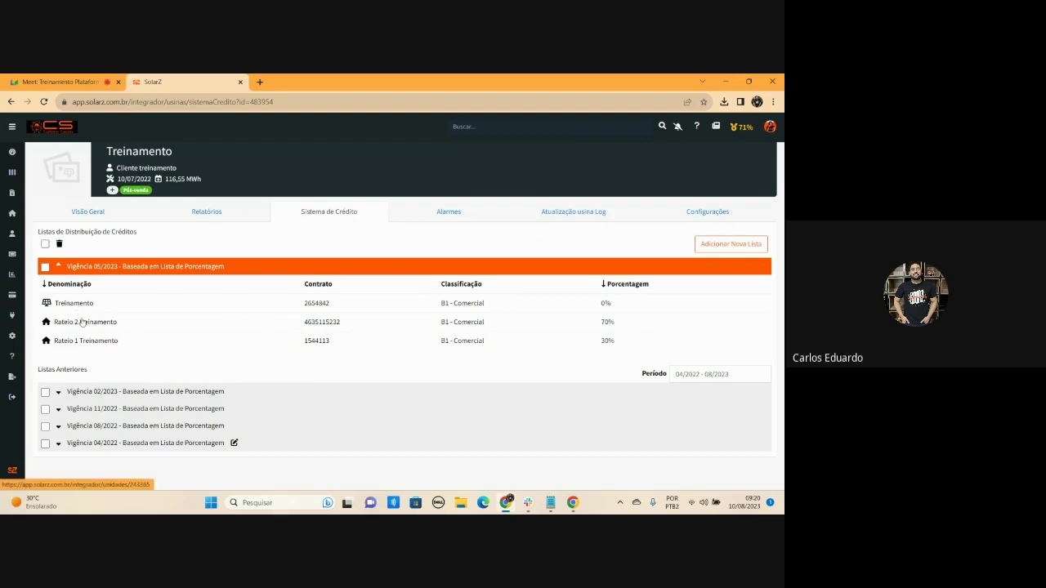
# Collapse the 05/2023 list and expand the 04/2022 list to review its units and percentages
pyautogui.scroll(1, 74, 306)
pyautogui.click(58, 278)
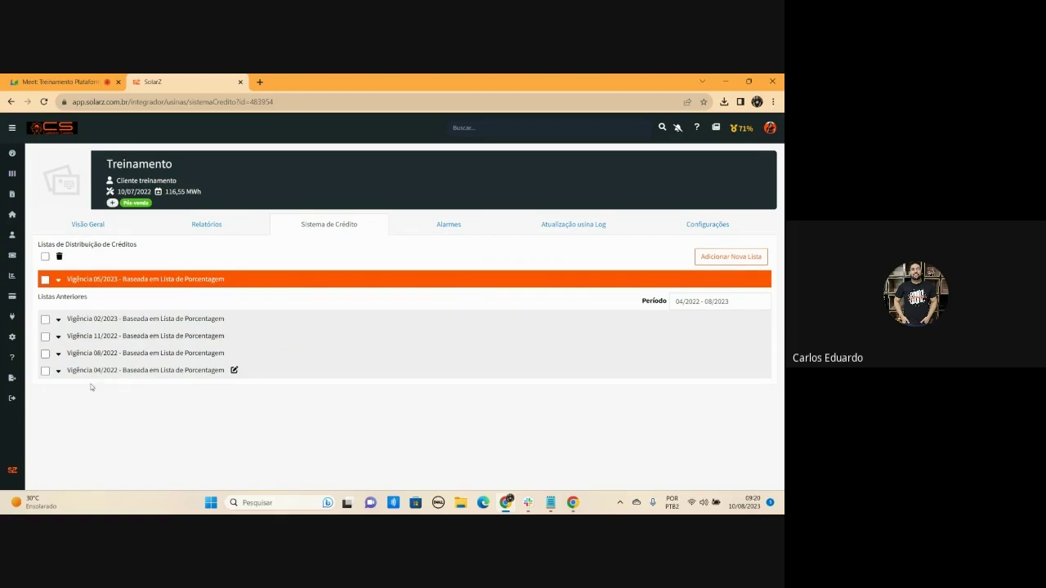
pyautogui.click(58, 370)
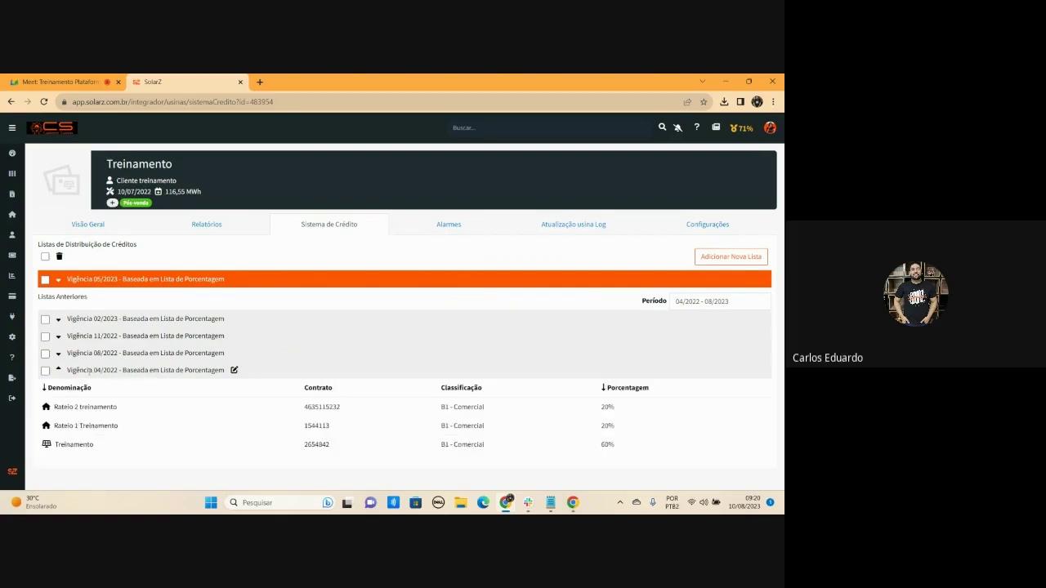
pyautogui.scroll(-1, 298, 400)
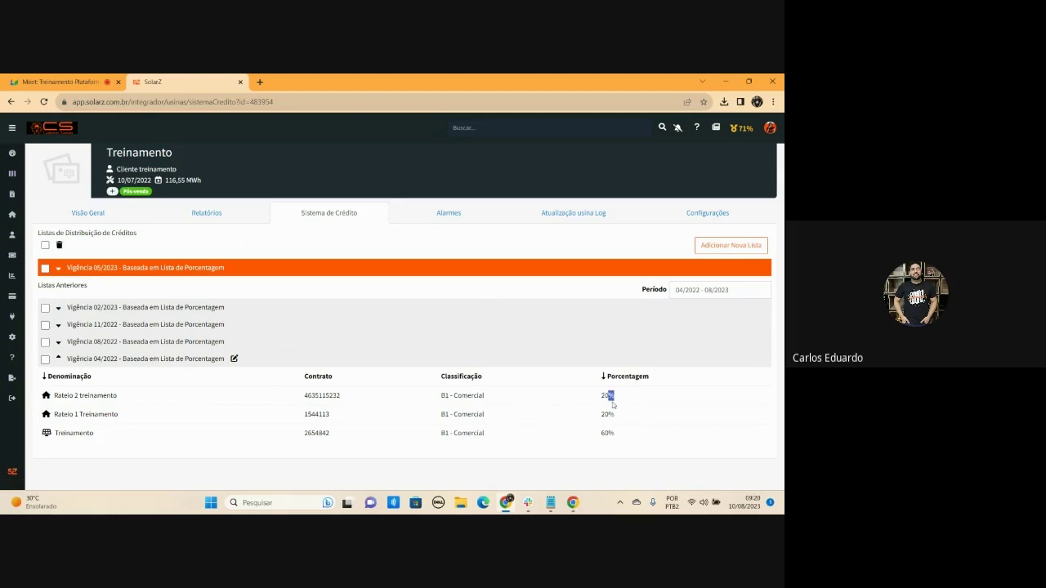
# Review the percentages in the 04/2022 list and compare them with the units and shares of the 05/2023 list
pyautogui.moveTo(615, 413); pyautogui.dragTo(605, 415)
pyautogui.click(615, 446)
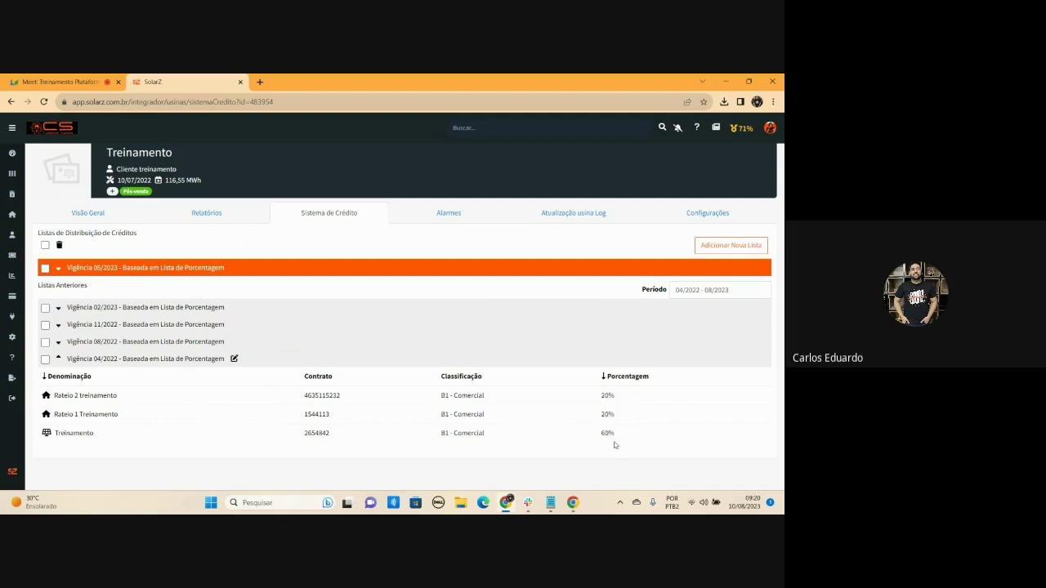
pyautogui.click(58, 269)
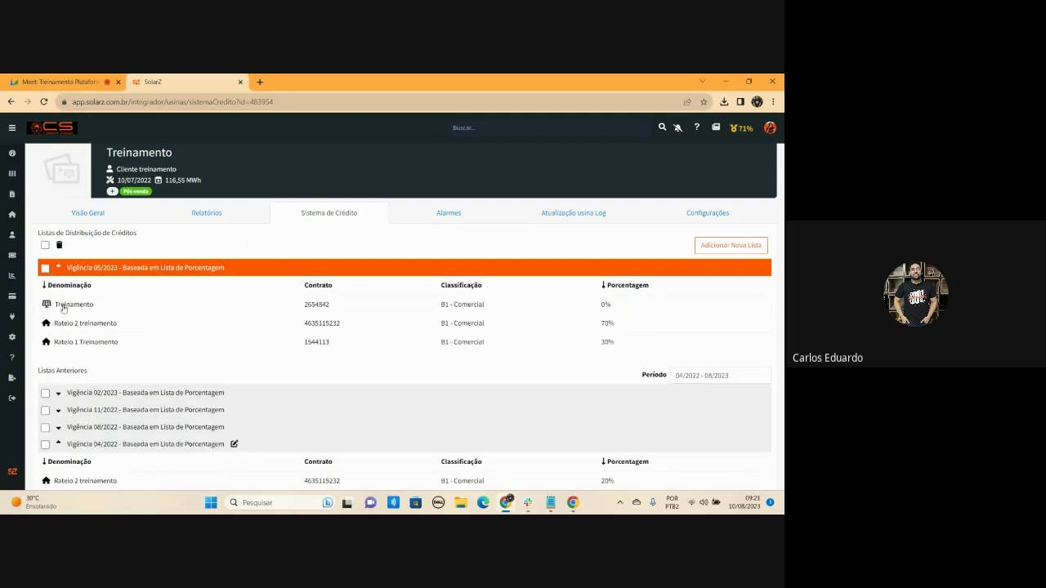
pyautogui.click(58, 269)
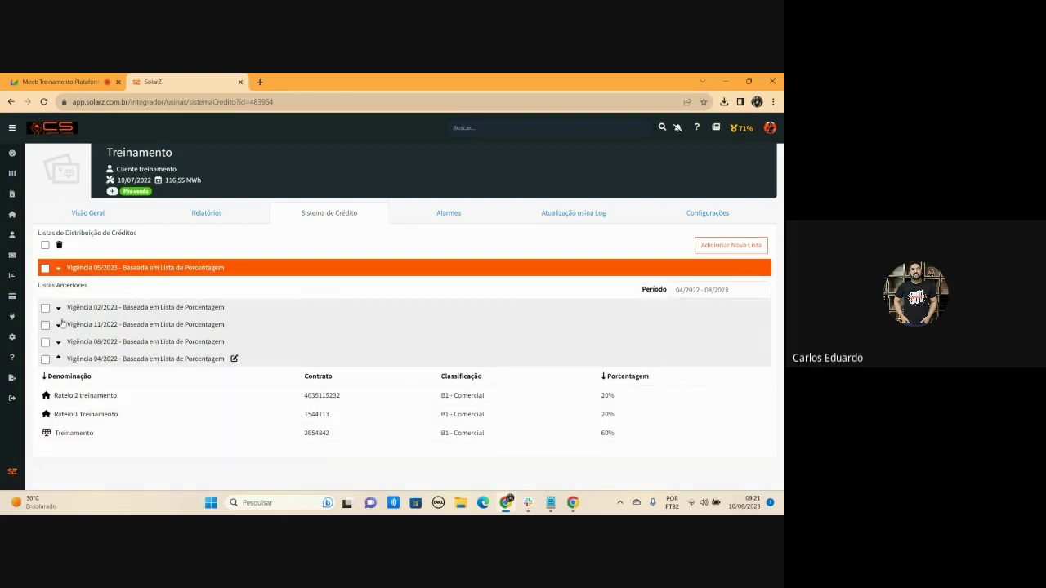
# Remove the 02/2023, 11/2022 and 08/2022 distribution lists, confirming the deletion with "eu quero remover"
pyautogui.click(46, 309)
pyautogui.click(45, 325)
pyautogui.click(45, 342)
pyautogui.click(59, 245)
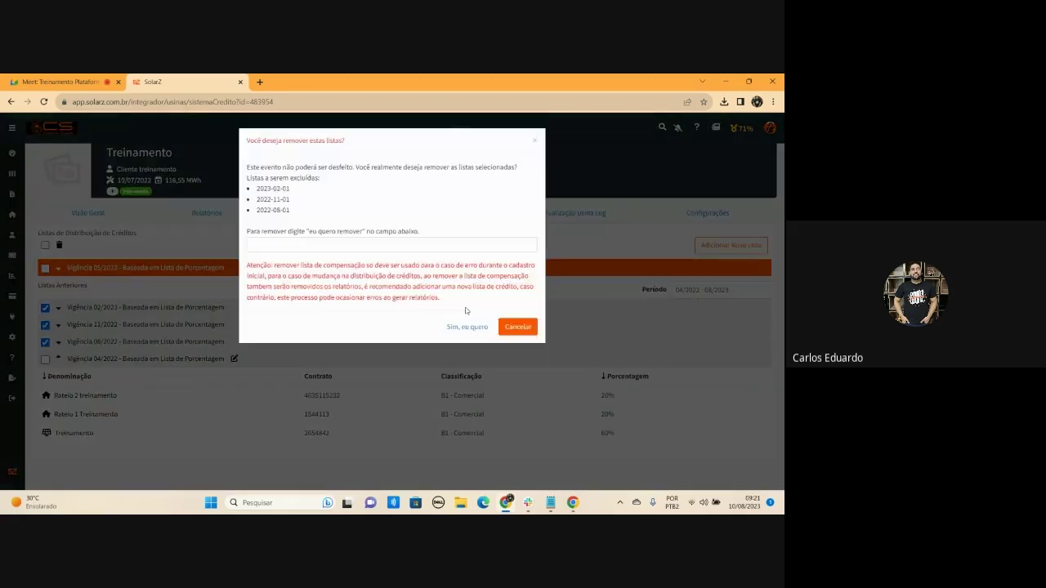
pyautogui.click(356, 247)
pyautogui.write('eu quero')
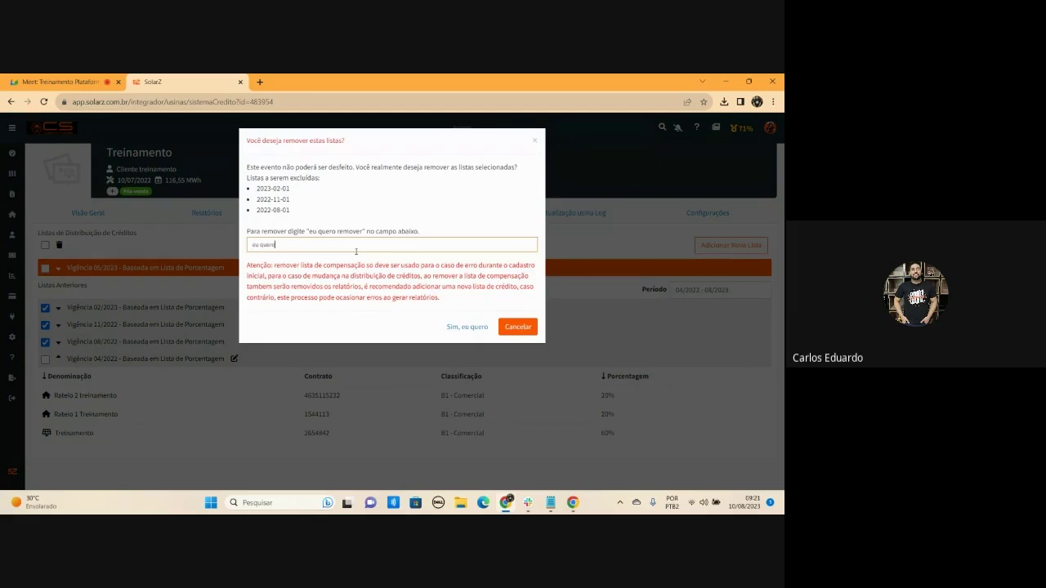
pyautogui.write(' remover')
pyautogui.click(466, 327)
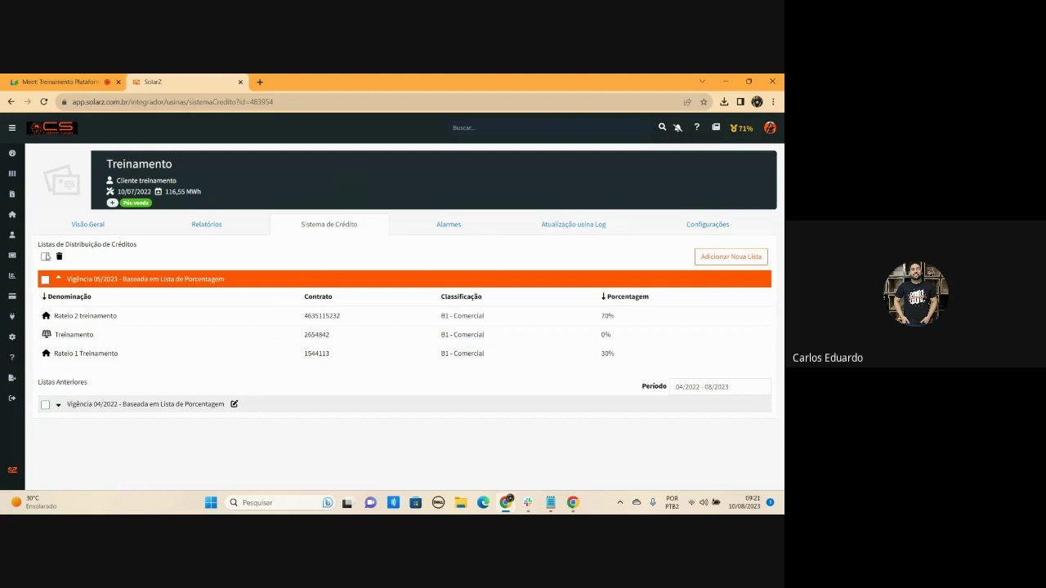
# Remove the 05/2023 distribution list, confirming with "eu quero remover", and check the percentages of the 04/2022 list
pyautogui.click(45, 280)
pyautogui.click(59, 256)
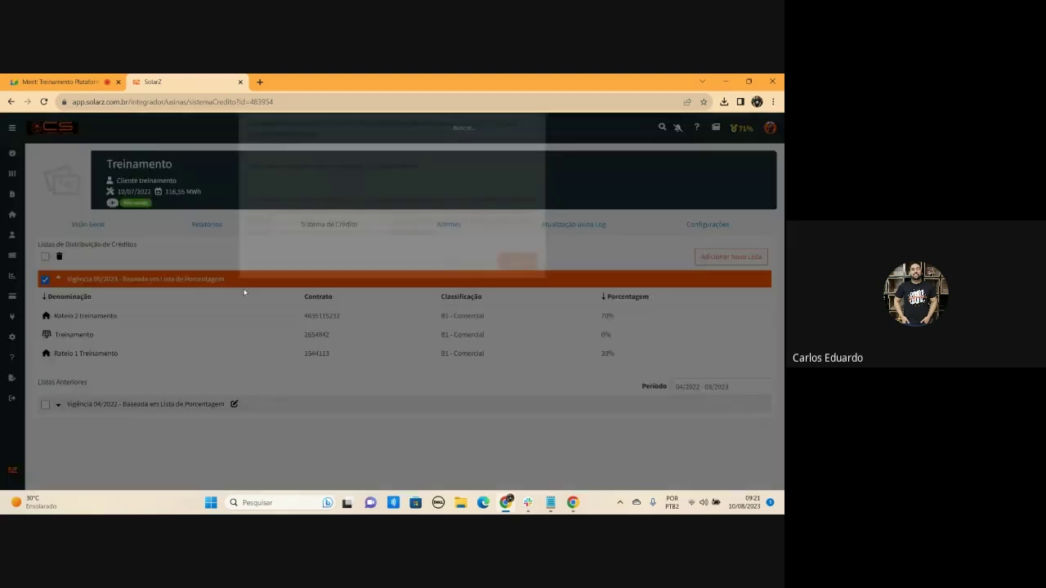
pyautogui.click(328, 223)
pyautogui.write('eu q')
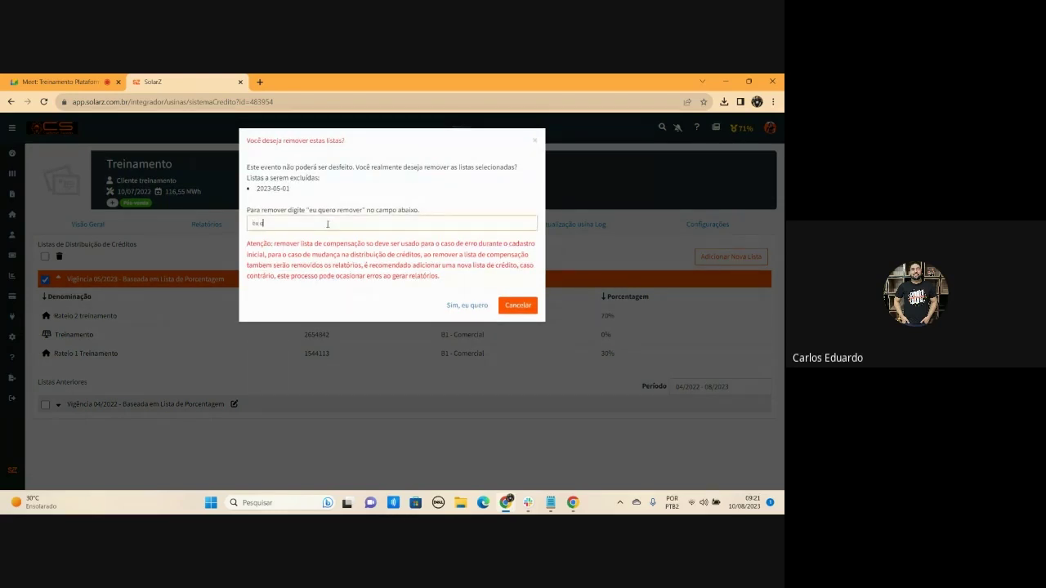
pyautogui.write('uero remover')
pyautogui.click(474, 305)
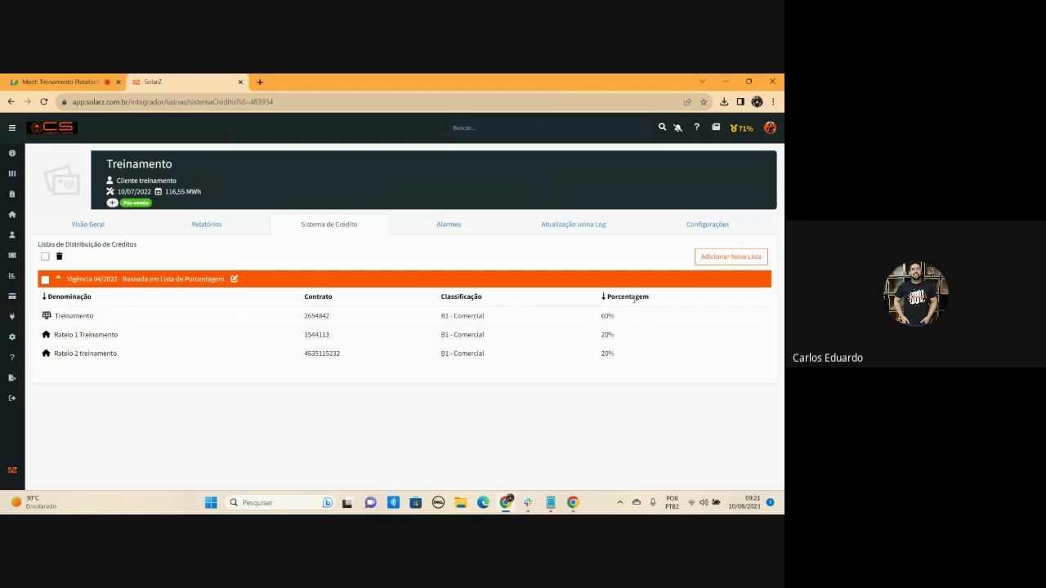
pyautogui.moveTo(602, 315); pyautogui.dragTo(612, 355)
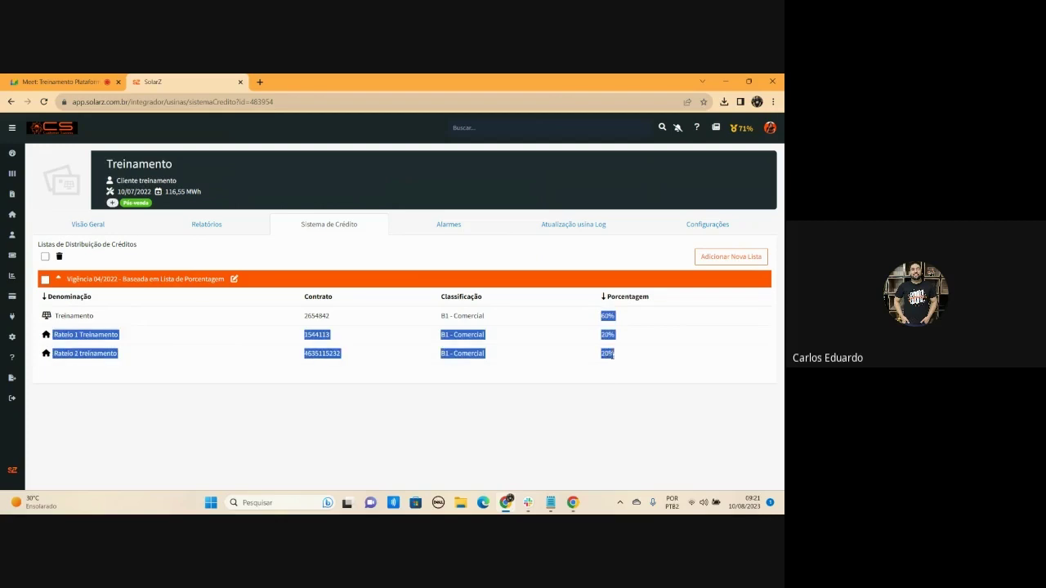
pyautogui.click(613, 344)
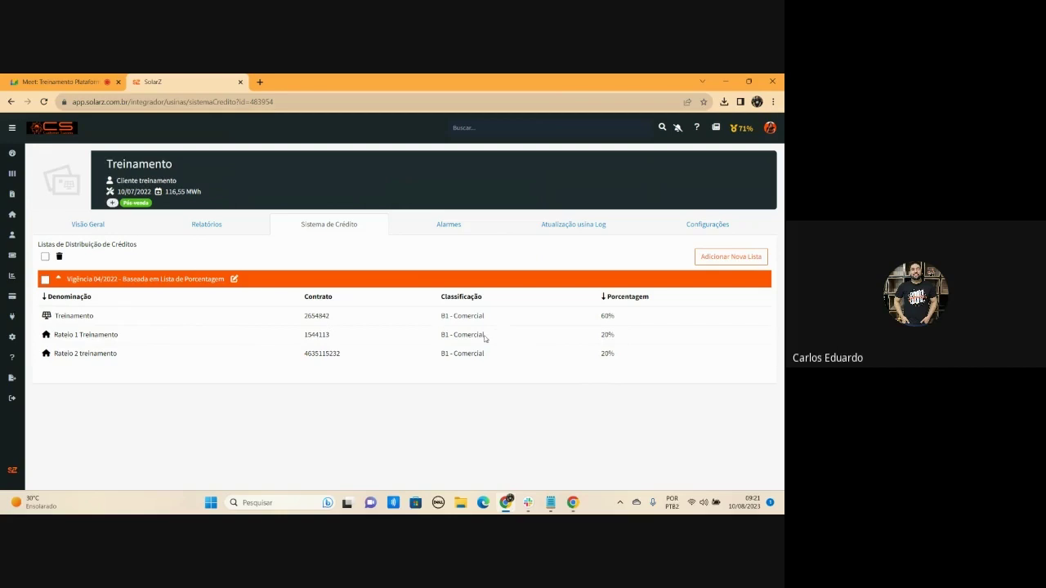
# Open the plant's detailed reports (Relatórios), check the March 2023 invoice status for Treinamento, and go back to the year 2022
pyautogui.click(218, 233)
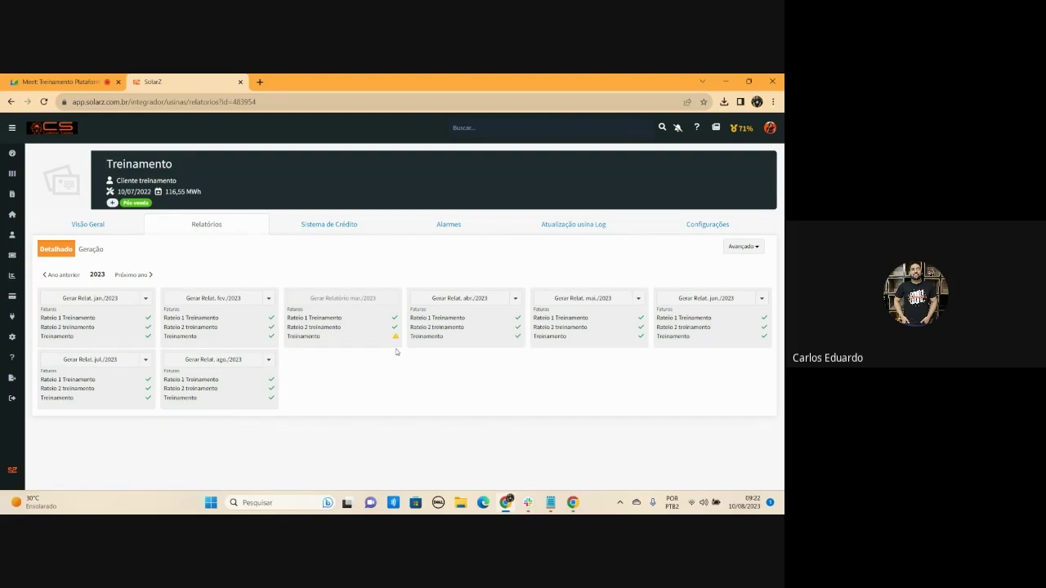
pyautogui.moveTo(397, 339)
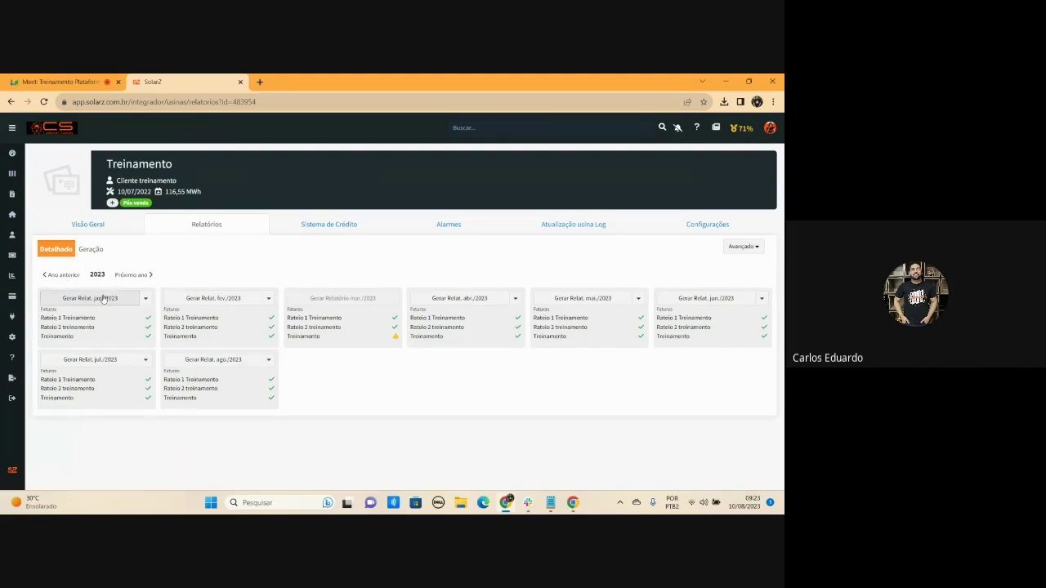
pyautogui.click(46, 275)
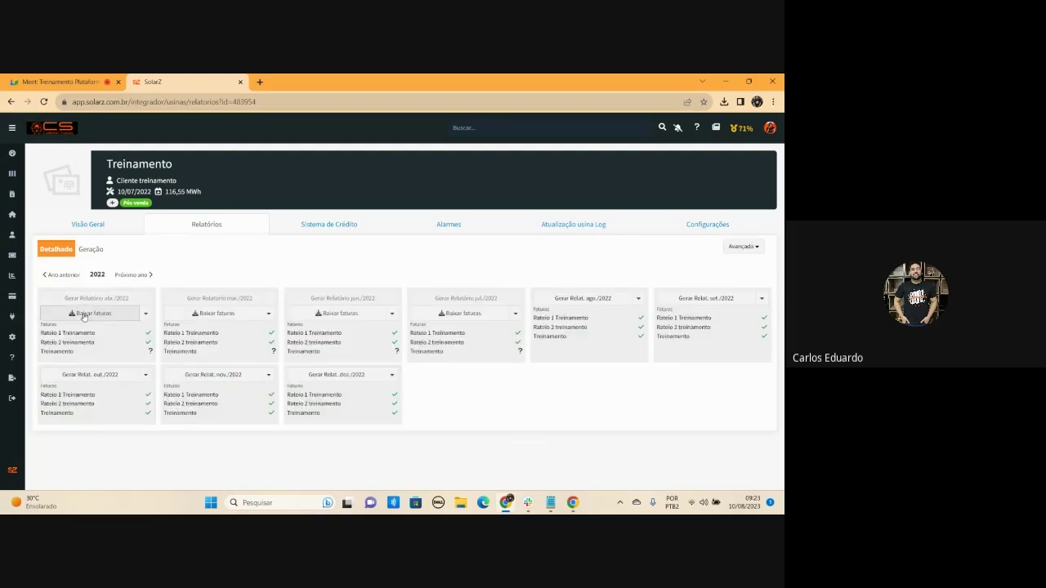